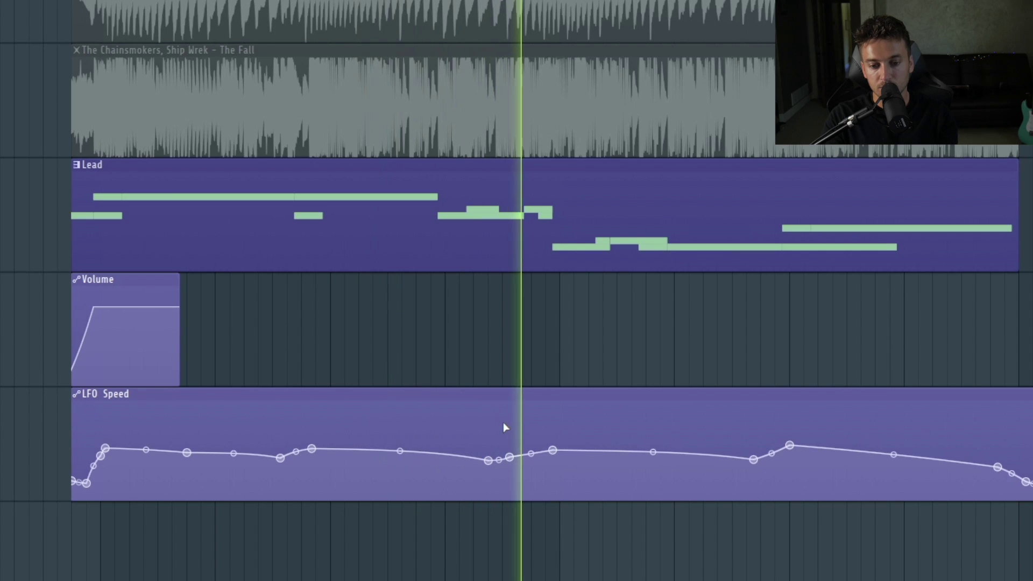
- Play the Lead pattern with the LFO Speed automation against the muted reference song clips
key("space")
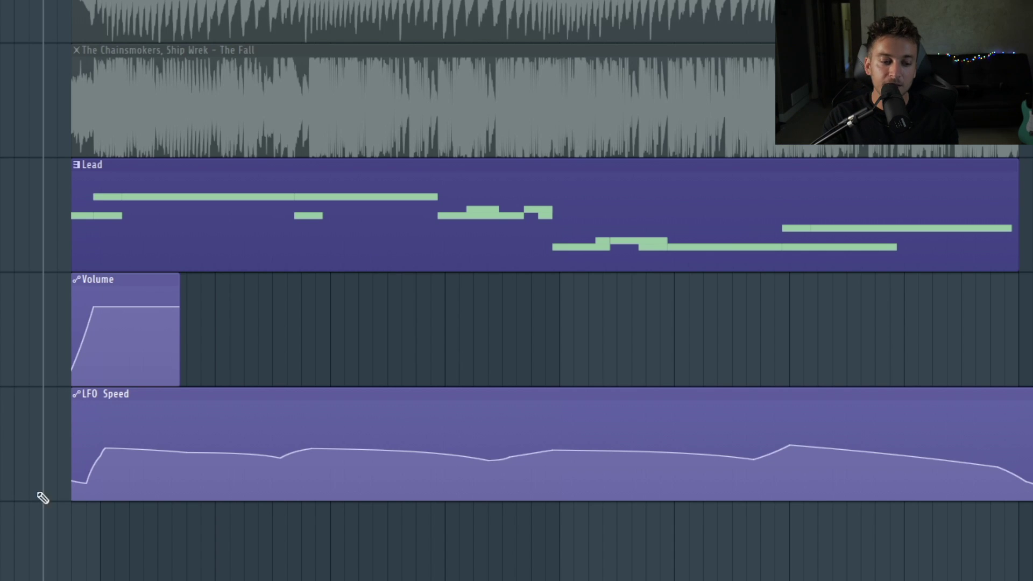
left_click(327, 426)
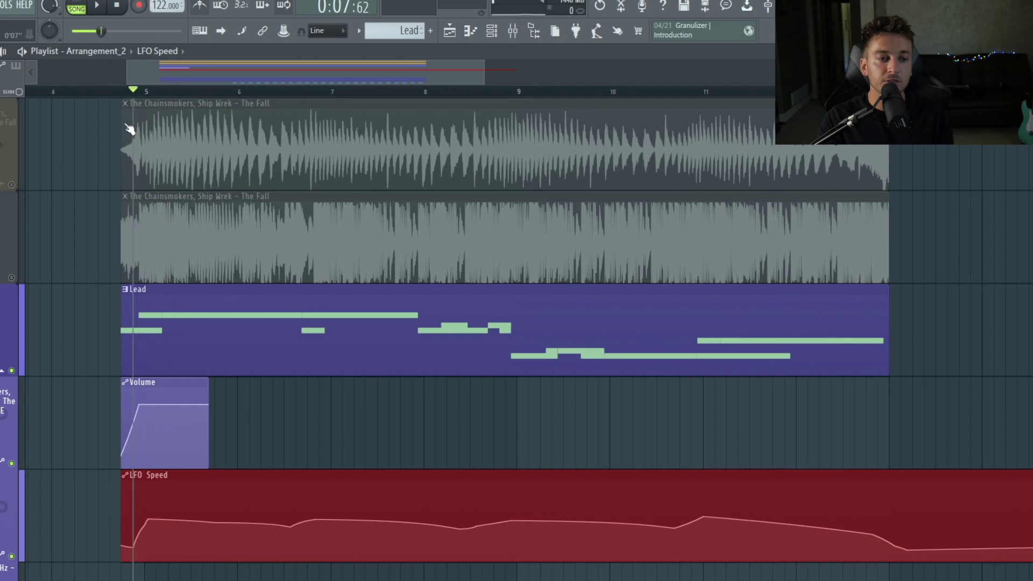
key("space")
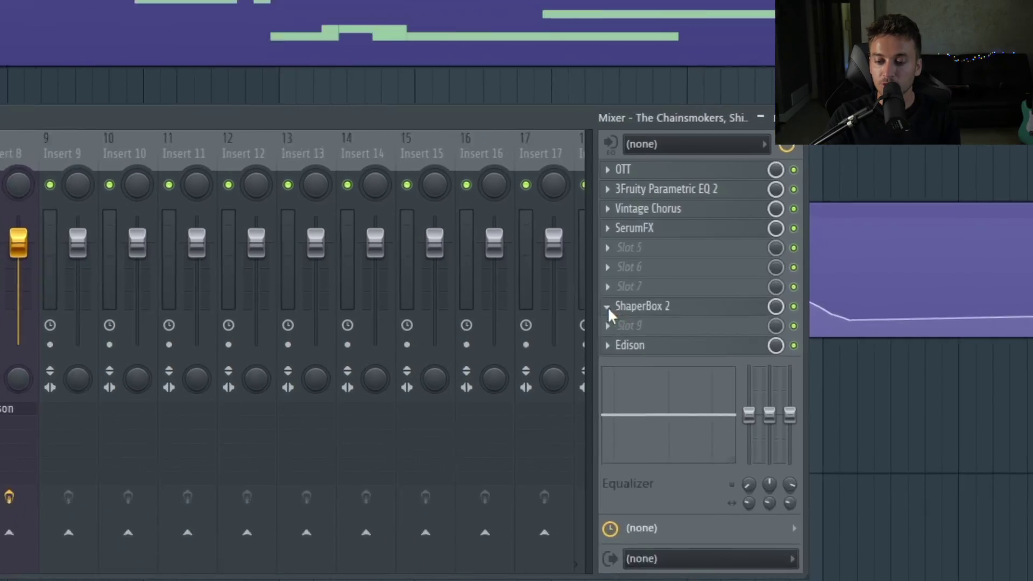
- Duplicate the ShaperBox 2 effect from mixer slot 8 into slot 9 of the same track
left_click(608, 309)
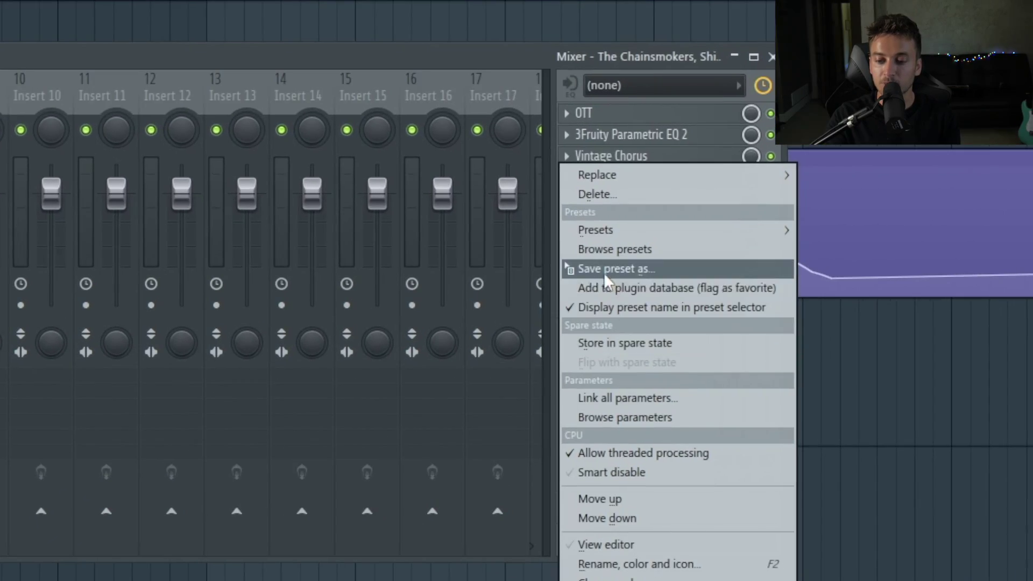
left_click_drag(579, 271, 525, 271)
left_click_drag(615, 284, 618, 283)
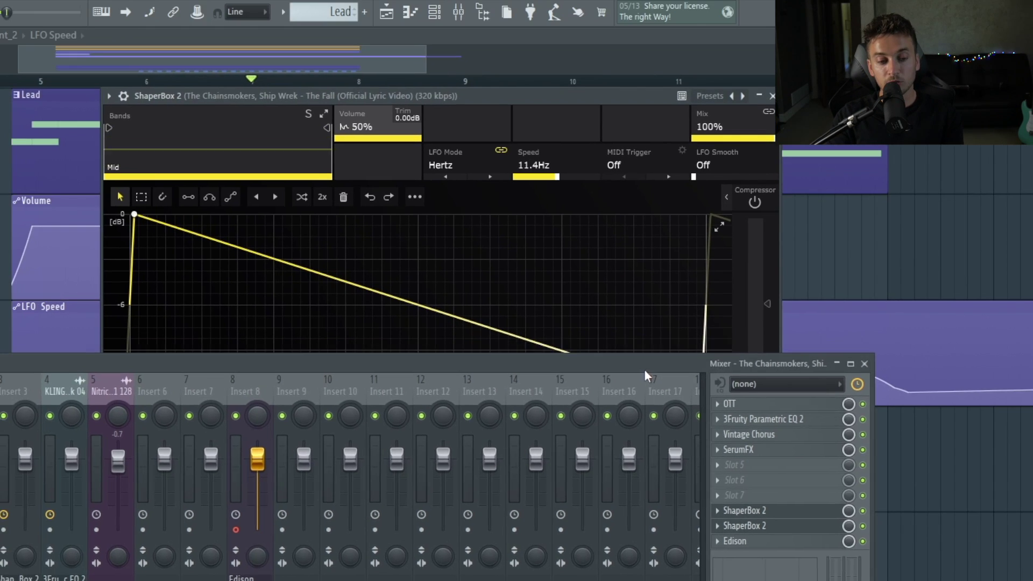
- Reshape the Hertz-mode ShaperBox volume curve with its peak at 12 ms and a downward-bowed decay
key("F9")
left_click_drag(134, 215, 209, 215)
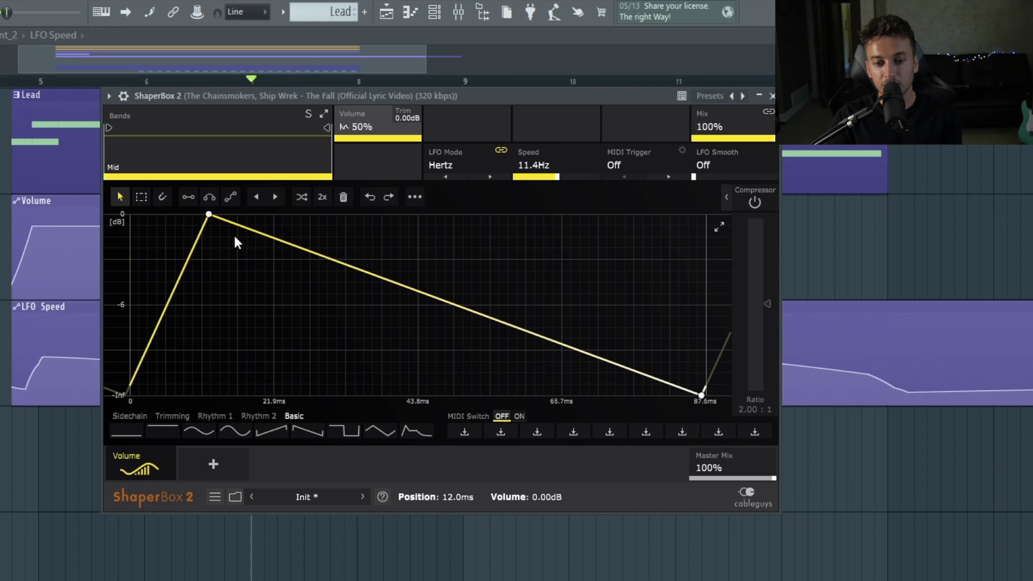
left_click_drag(486, 323, 461, 338)
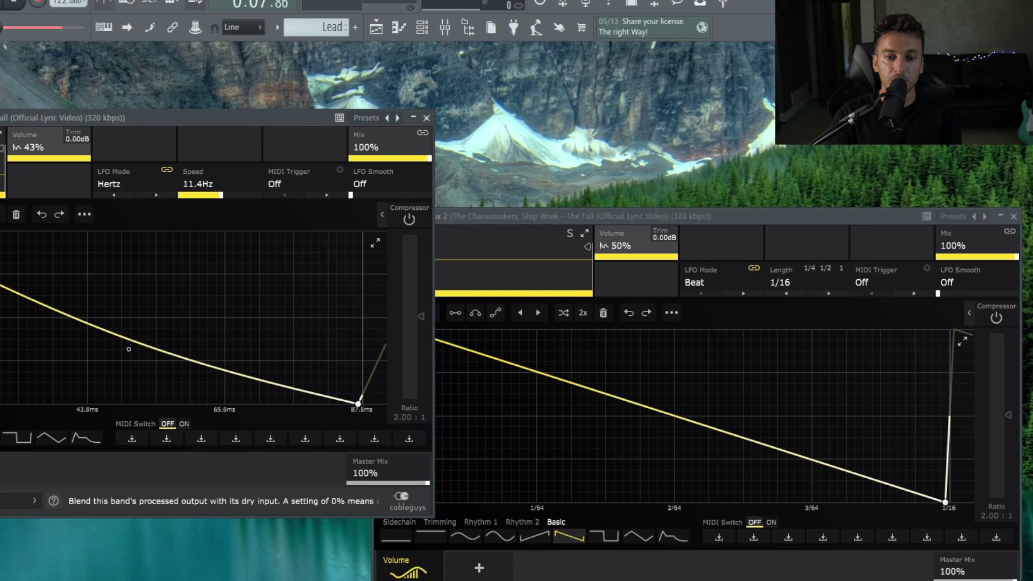
- Create automation clips for the mix amounts of both ShaperBoxes, named "Shaperbox Hz - MIX" and "Shaperbox 16th - MIX"
left_click(183, 34)
left_click(248, 131)
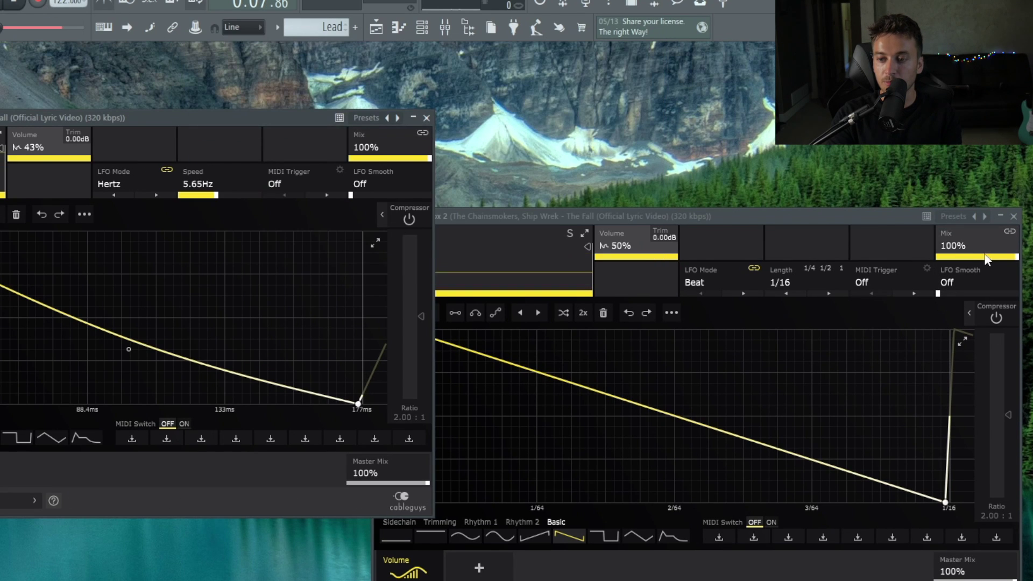
left_click(183, 33)
left_click(253, 102)
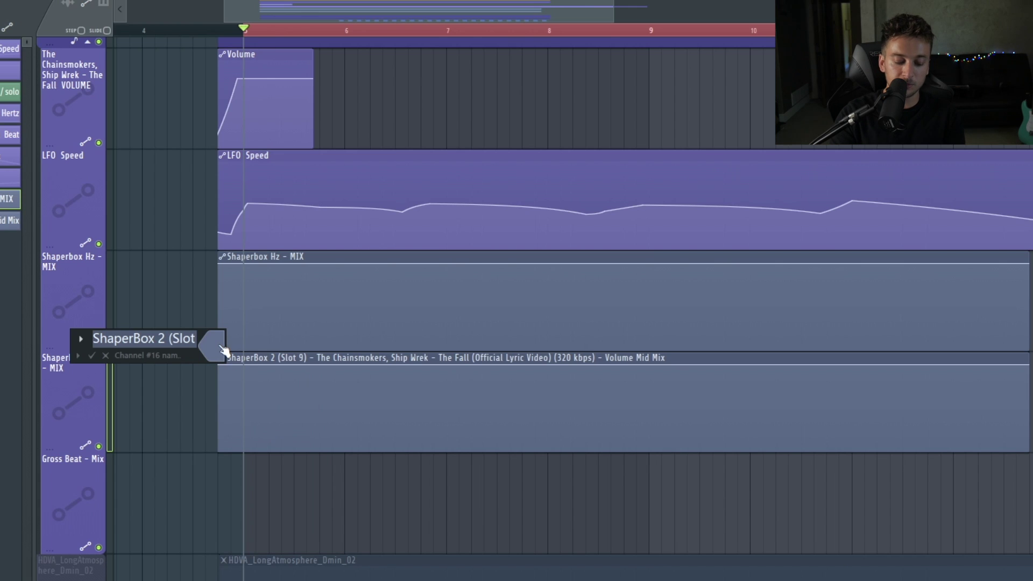
key("Return")
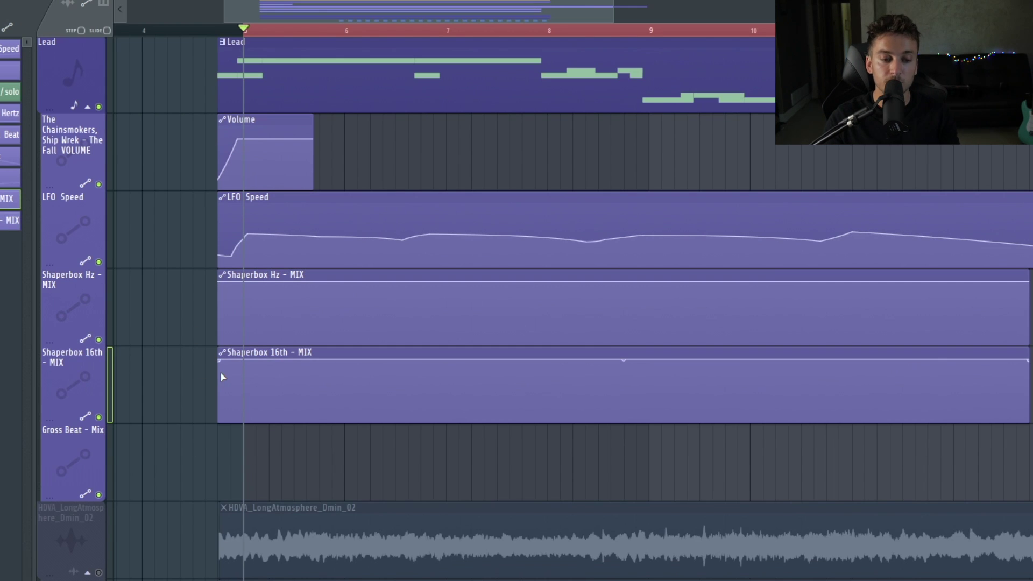
- Shape the Shaperbox 16th - MIX automation to stay at zero until bar 7 and jump to full from there
left_click_drag(221, 377, 178, 452)
scroll(219, 325, "down", 2)
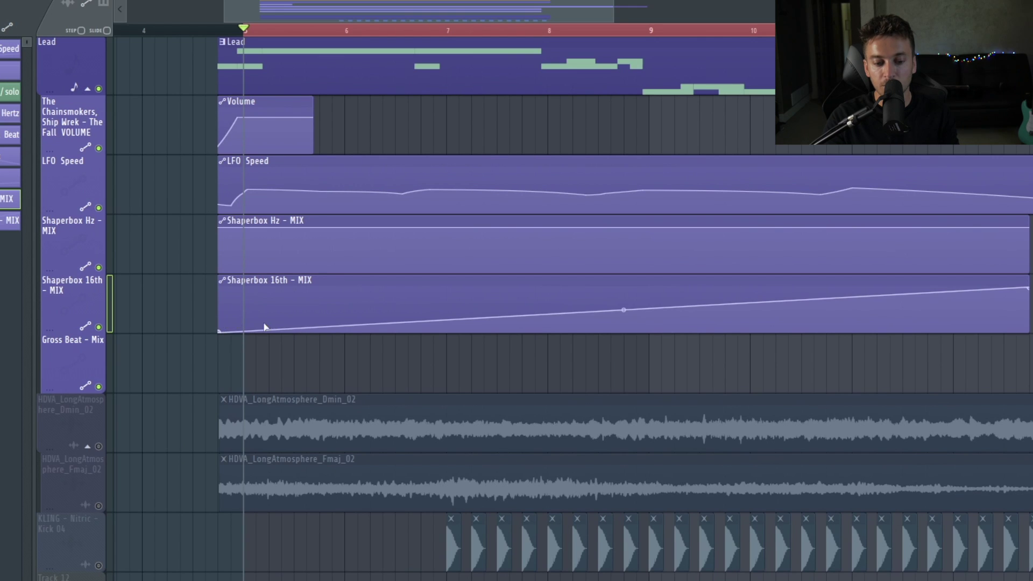
left_click_drag(264, 328, 421, 332)
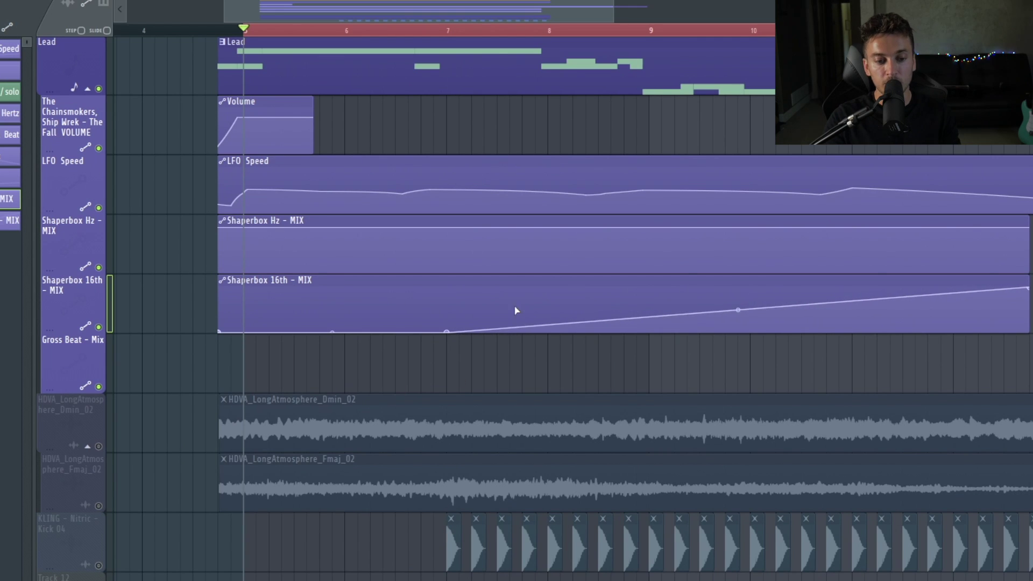
left_click_drag(546, 302, 444, 286)
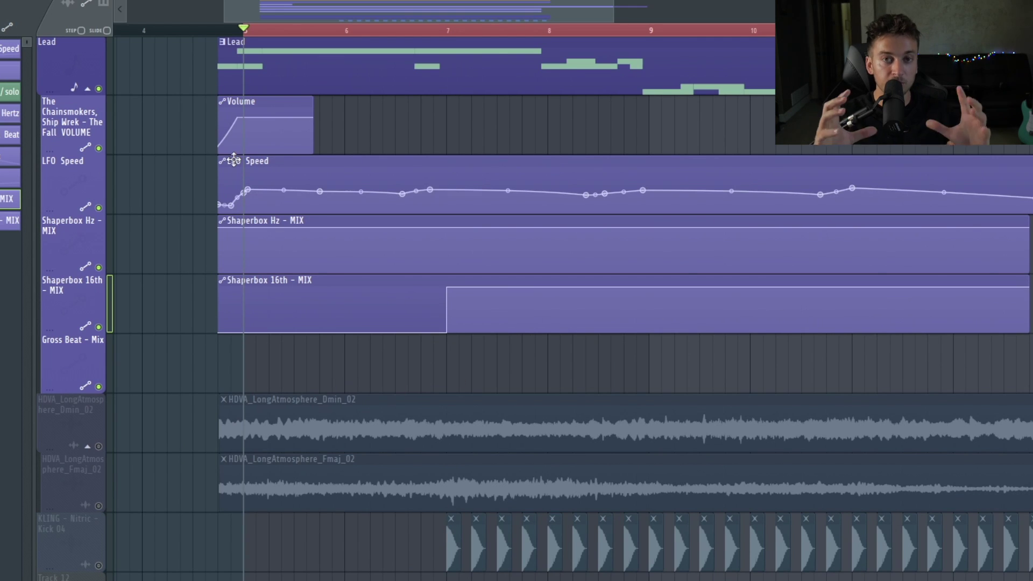
- Shape the Shaperbox Hz - MIX automation to stay at full until bar 7 and drop to zero from there, and play it
left_click_drag(219, 228, 227, 257)
scroll(227, 257, "left", 1)
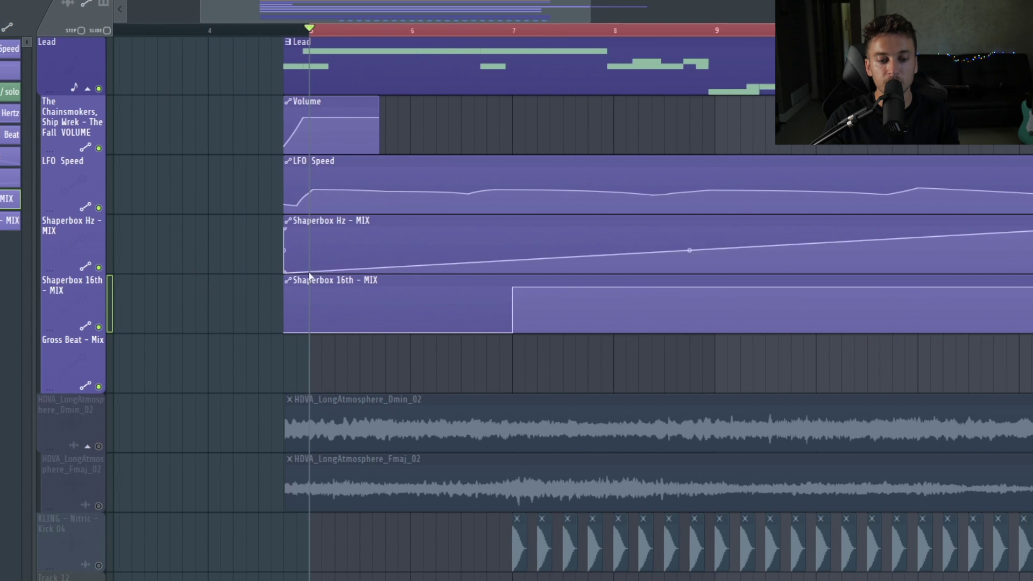
key("ctrl+z")
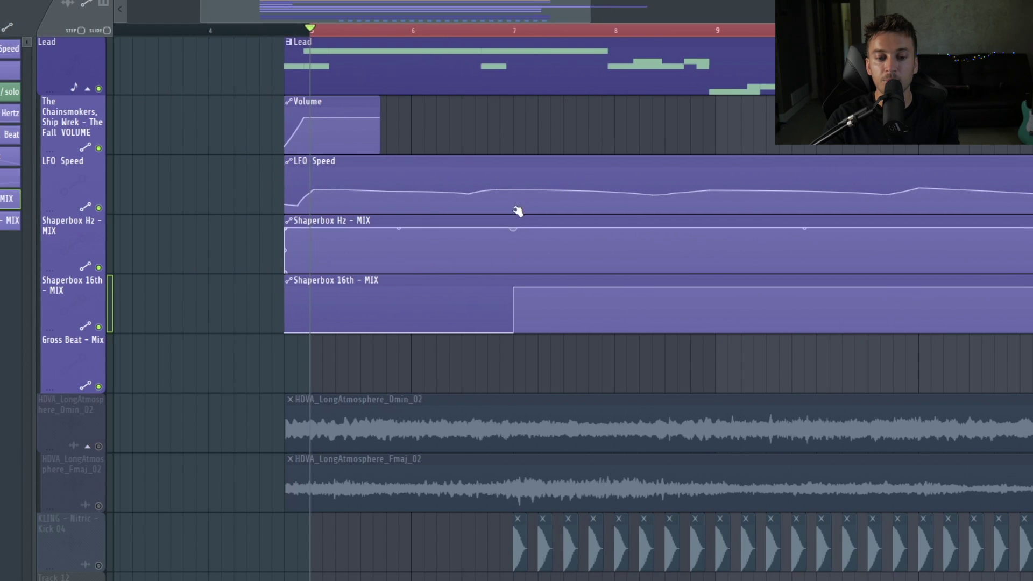
left_click_drag(556, 248, 513, 276)
left_click_drag(1032, 228, 1032, 273)
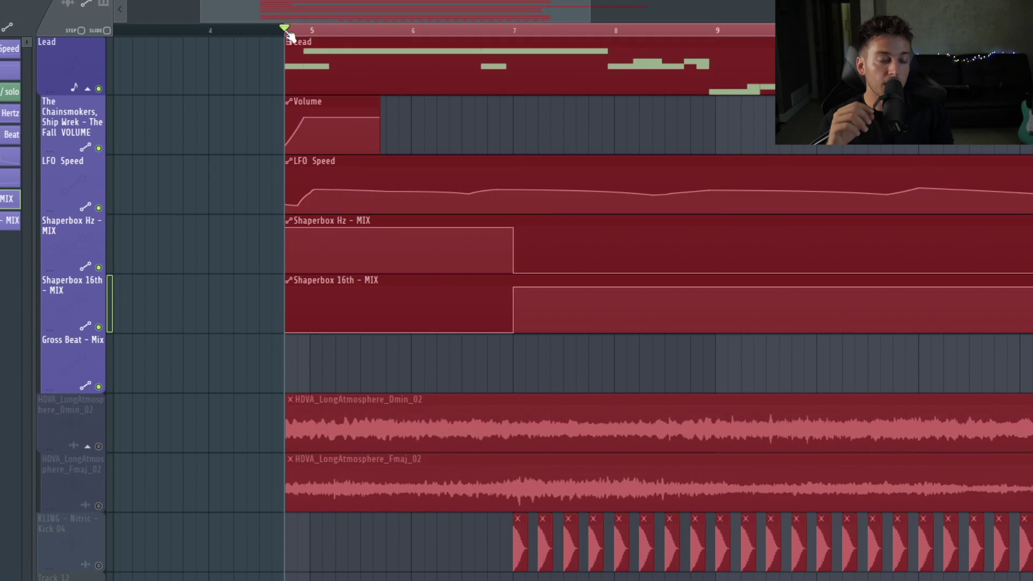
key("space")
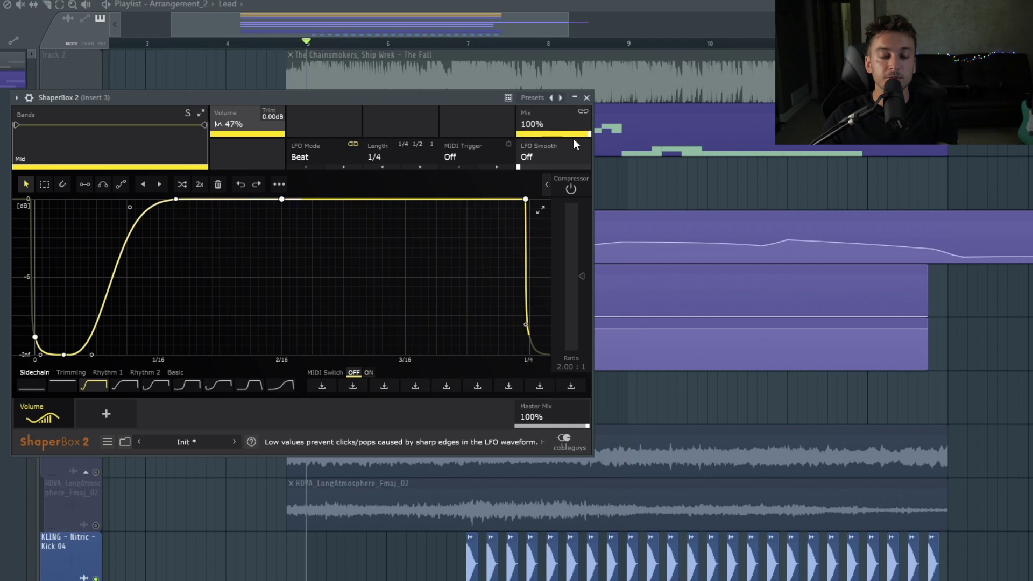
- Create a Sidechain automation clip for the 1/4-beat ShaperBox's mix, at zero until bar 7 and full after, and play it
right_click(555, 124)
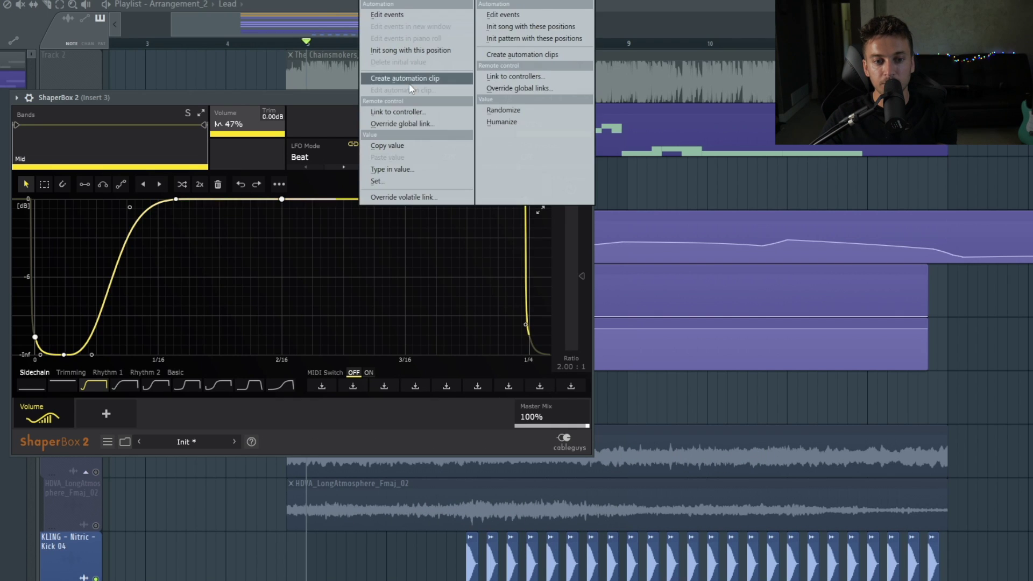
left_click(404, 78)
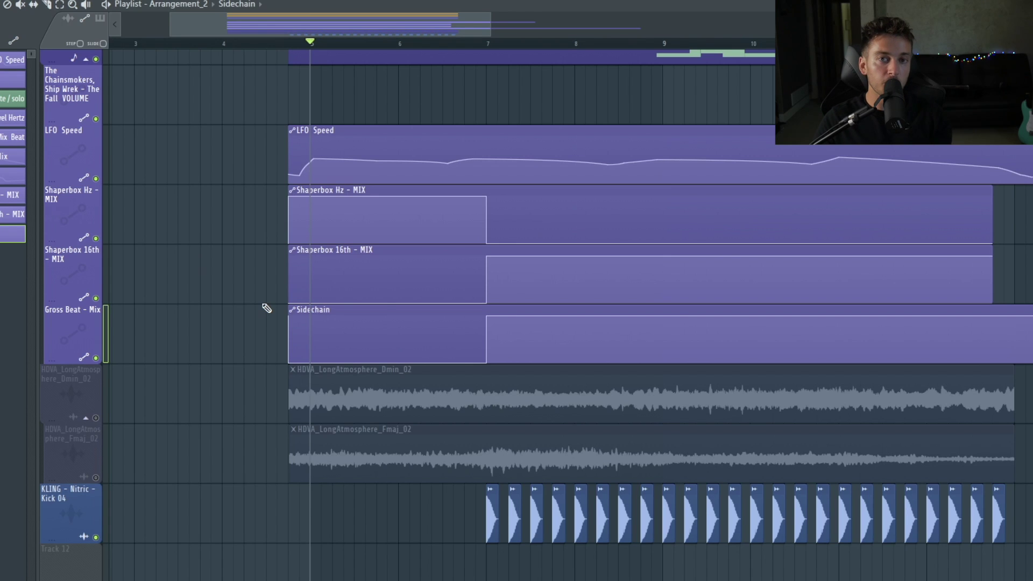
left_click_drag(223, 281, 552, 337)
key("space")
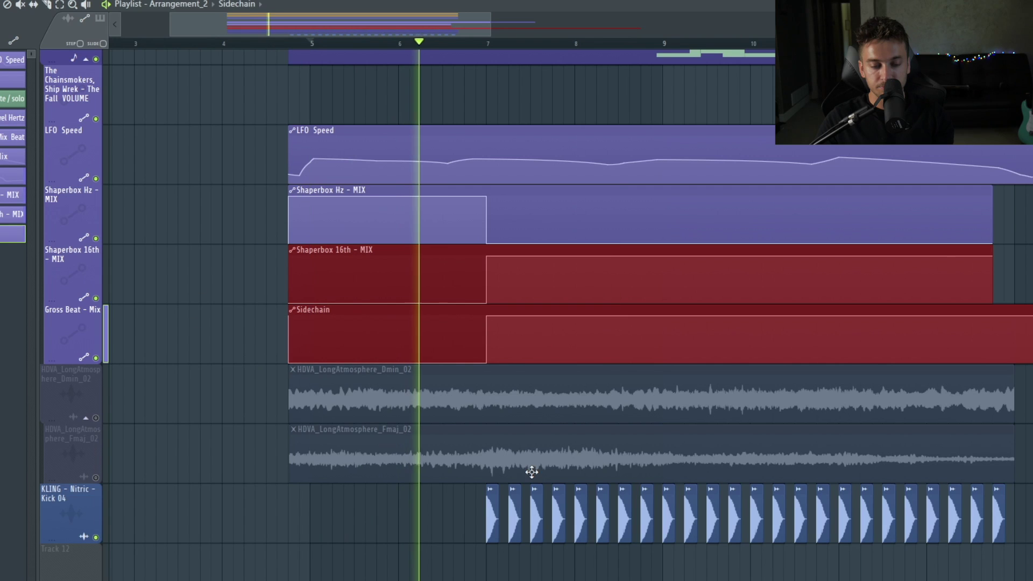
- Play the HDVA_LongAtmosphere_Fmaj_02 sample with the ShaperBox and Sidechain automation and the kick
left_click(407, 523)
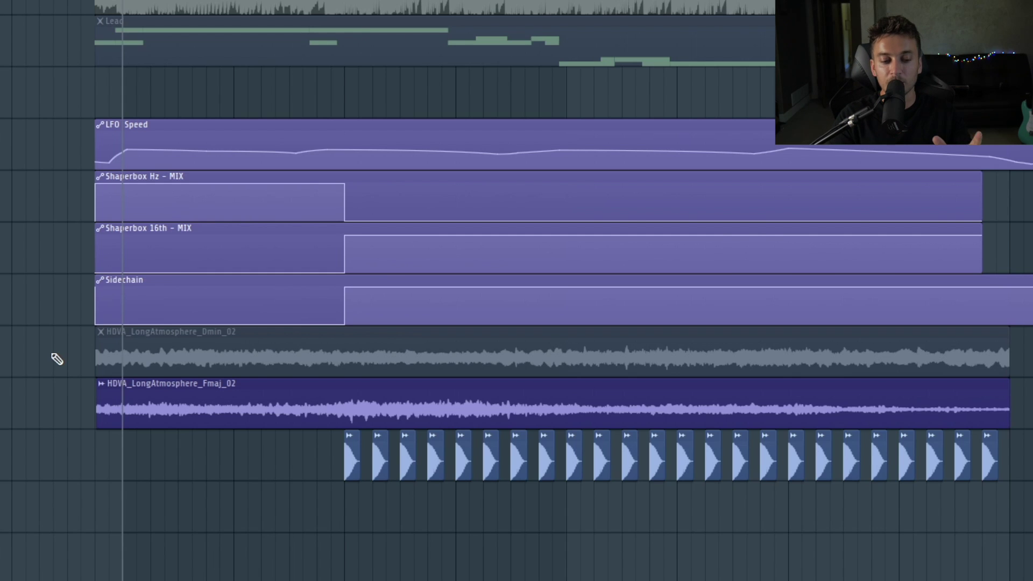
key("space")
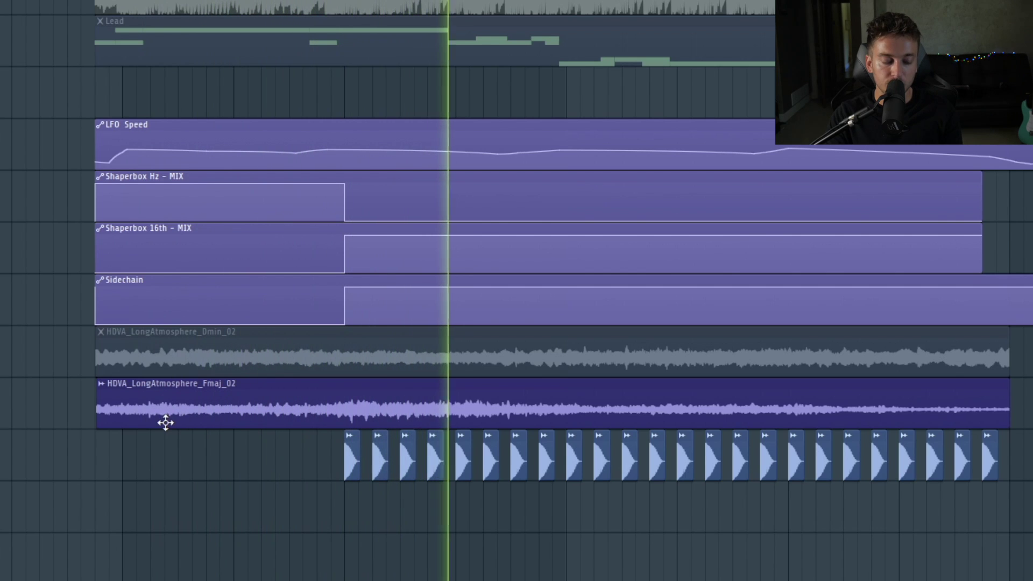
key("space")
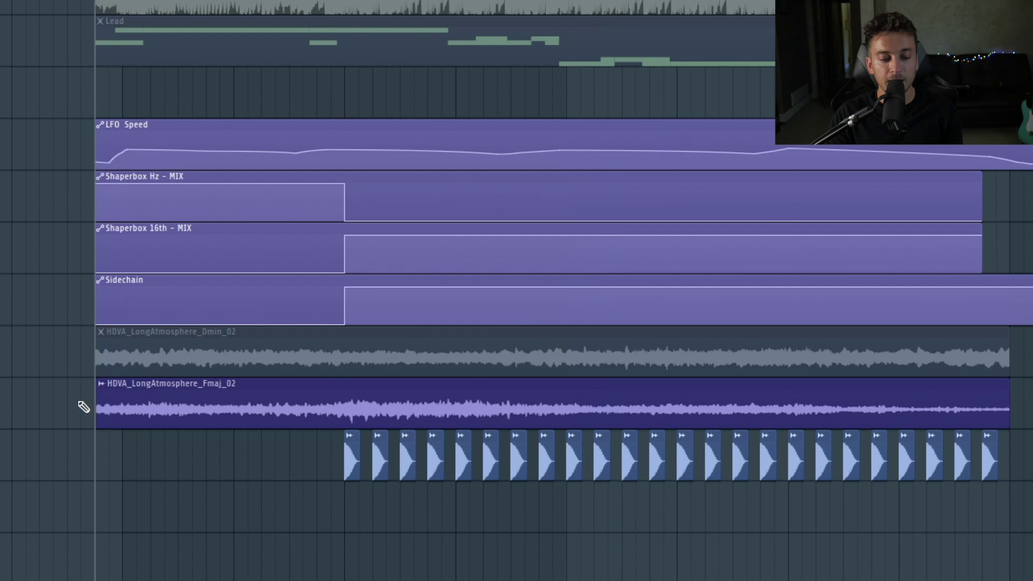
left_click_drag(71, 360, 173, 391)
key("space")
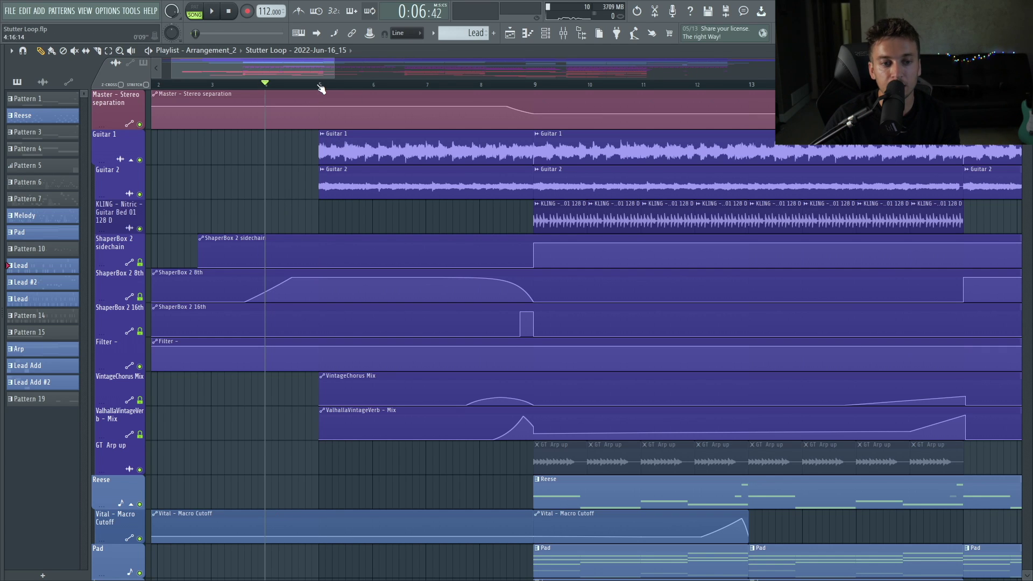
- Play the Stutter Loop arrangement from bar 5 to hear the guitars' ShaperBox transition at bar 9
left_click(531, 297)
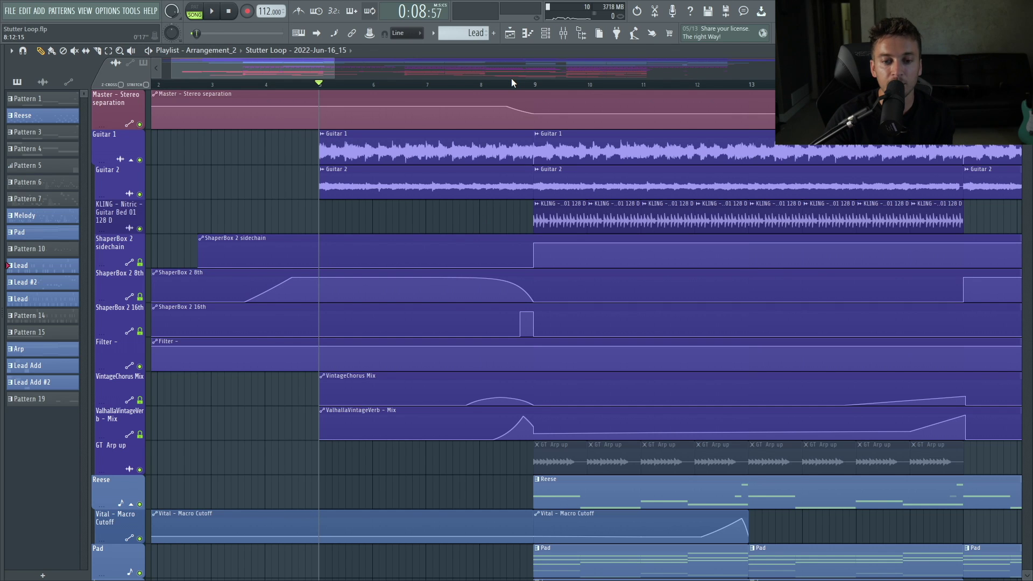
key("space")
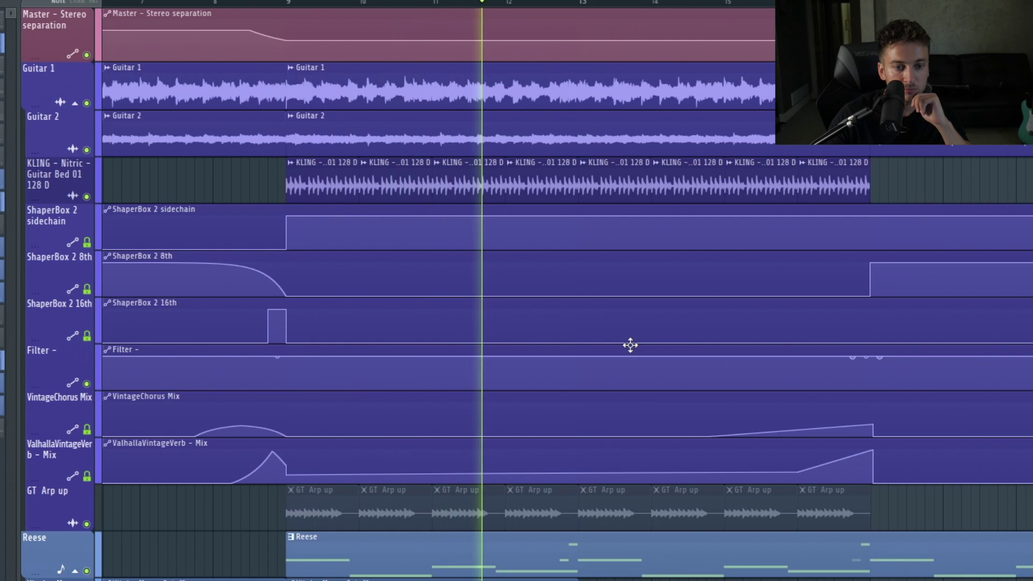
key("space")
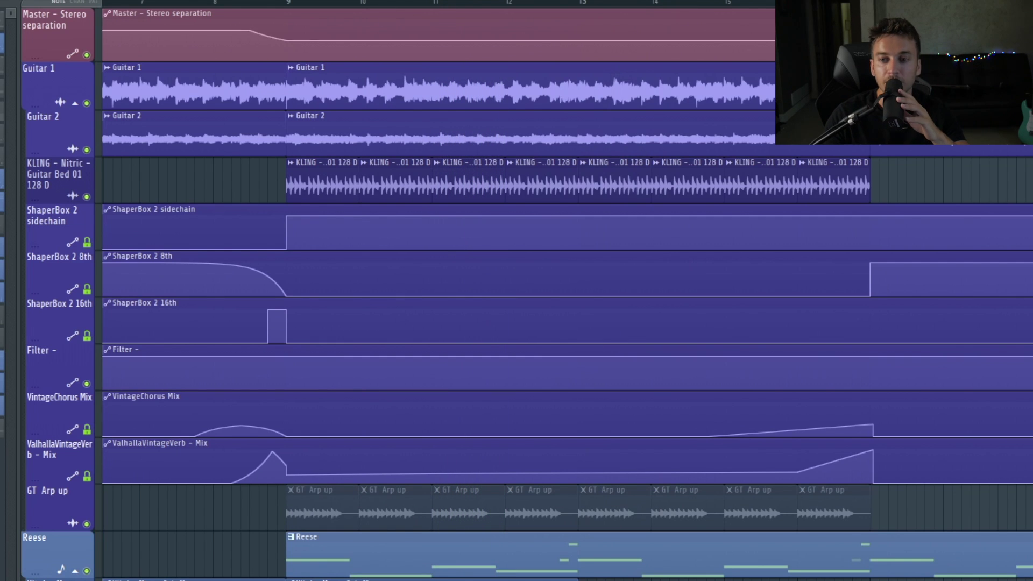
- Play the section from bar 49 and examine its ShaperBox 8th, ShaperBox 16th and lower track automation
scroll(486, 15, "right", 15)
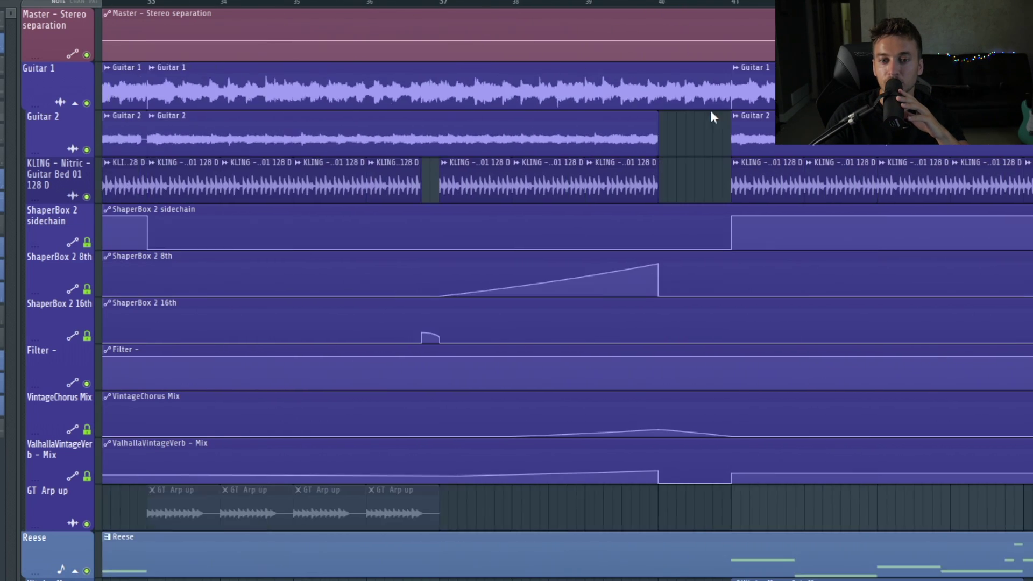
scroll(846, 146, "right", 3)
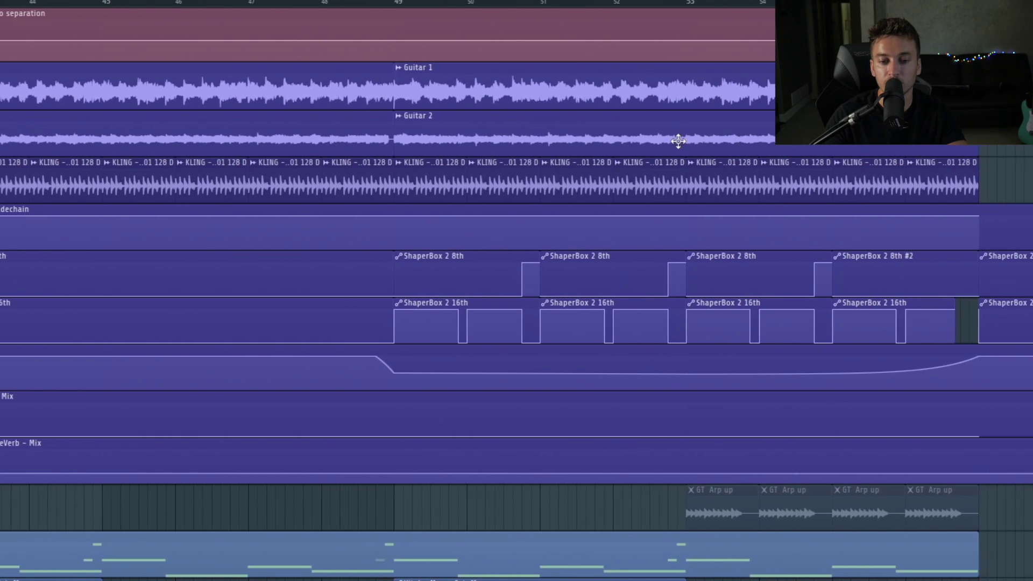
key("space")
scroll(633, 389, "down", 3)
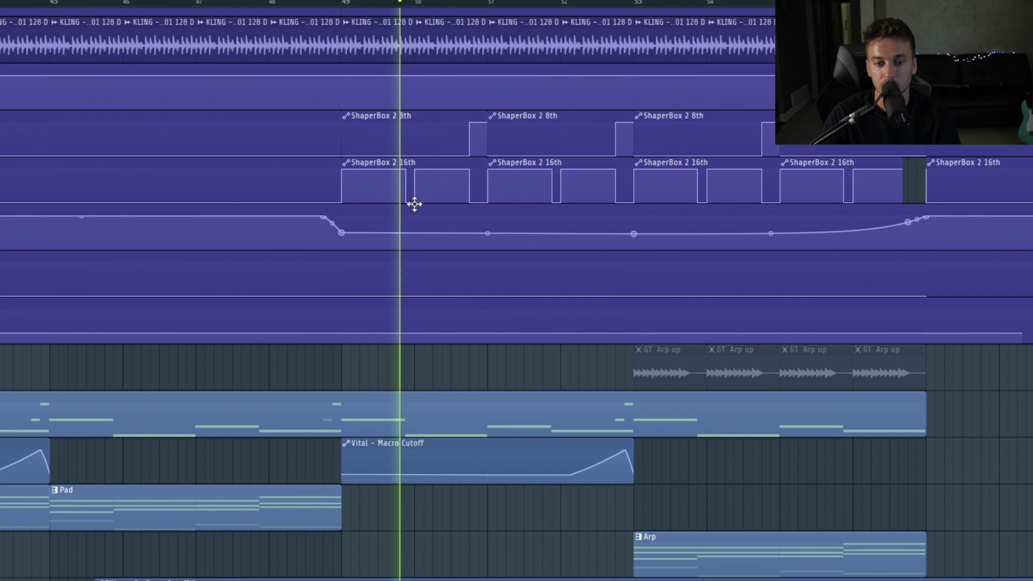
scroll(455, 376, "down", 5)
key("space")
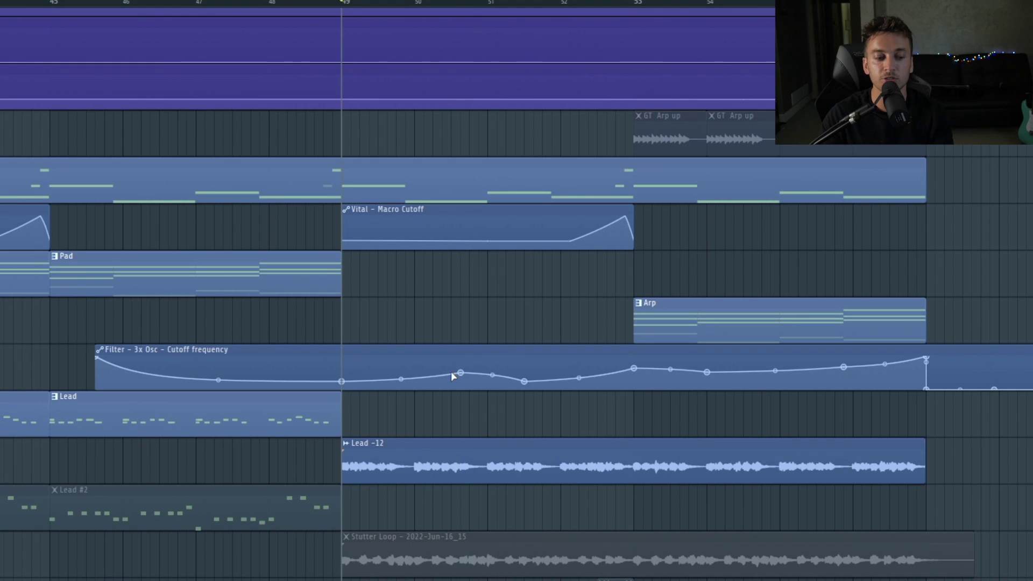
- Replay the section from bar 49, comparing the guitar stutter automation with the Reese track
key("space")
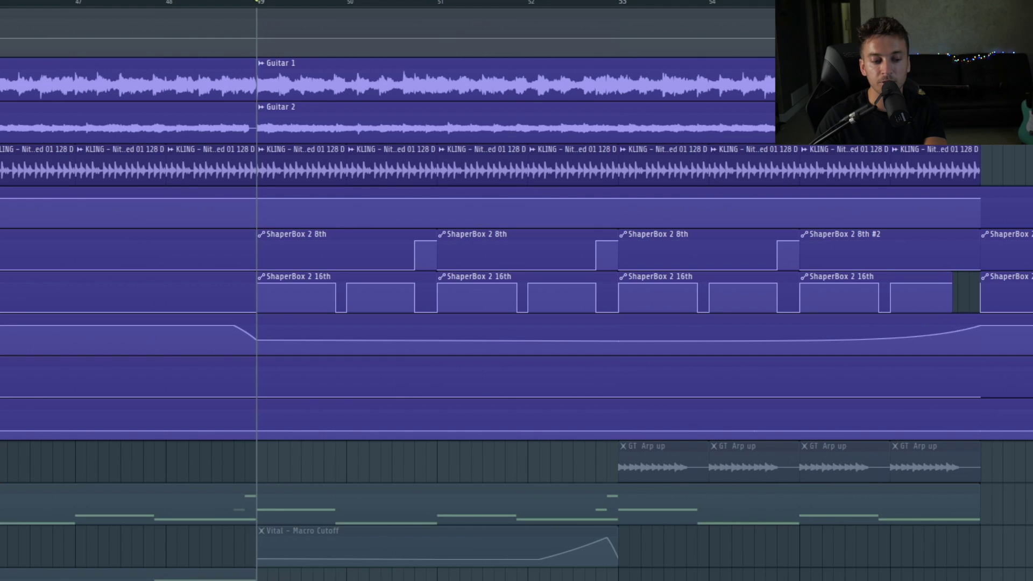
scroll(409, 387, "down", 3)
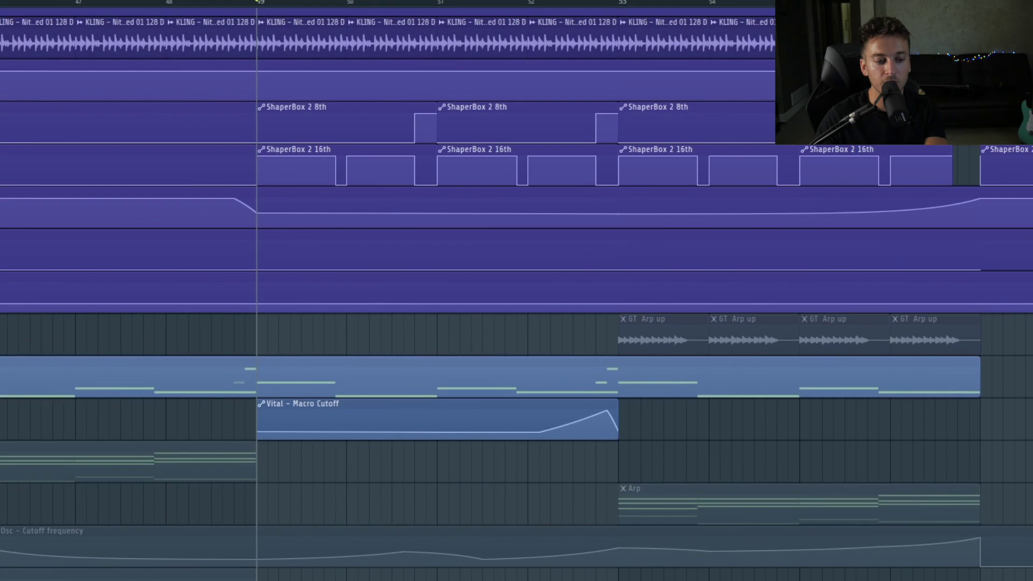
key("space")
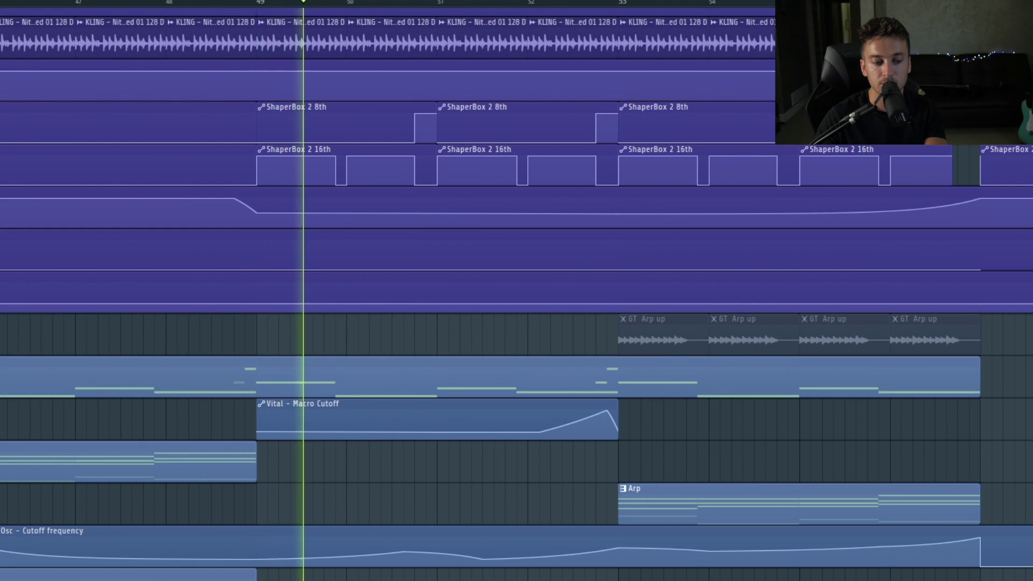
scroll(409, 387, "down", 5)
scroll(281, 473, "up", 7)
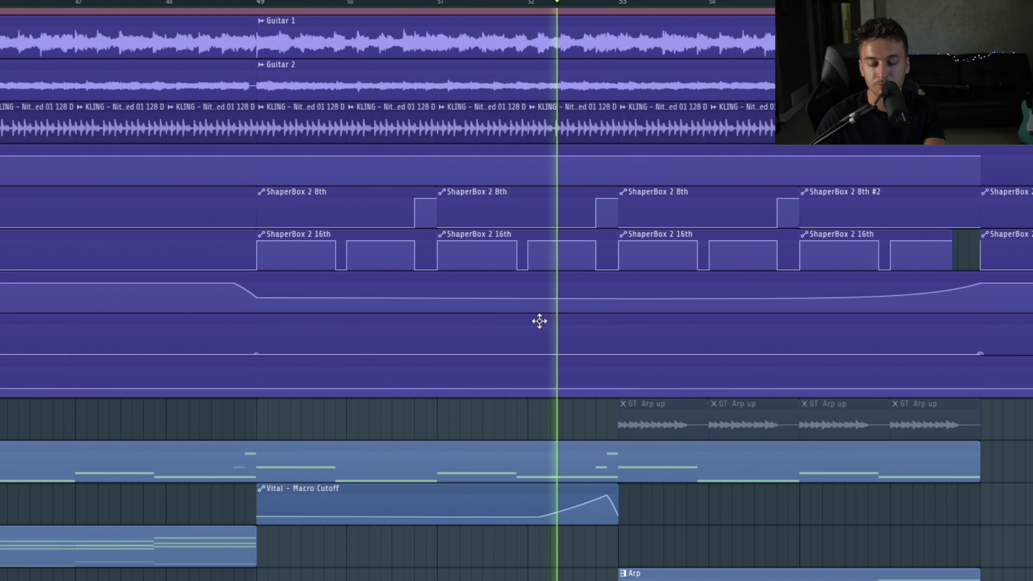
key("space")
- Open the ShaperBox 2 16th, ShaperBox 2 8th and ShaperBox 2 Sidechain effects from the mixer for inspection
key("F9")
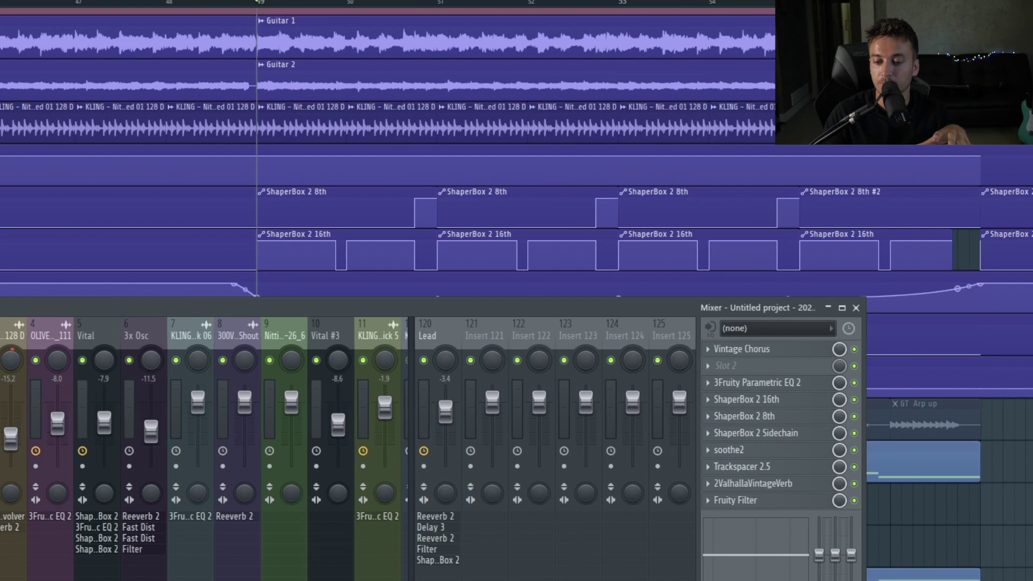
left_click(787, 402)
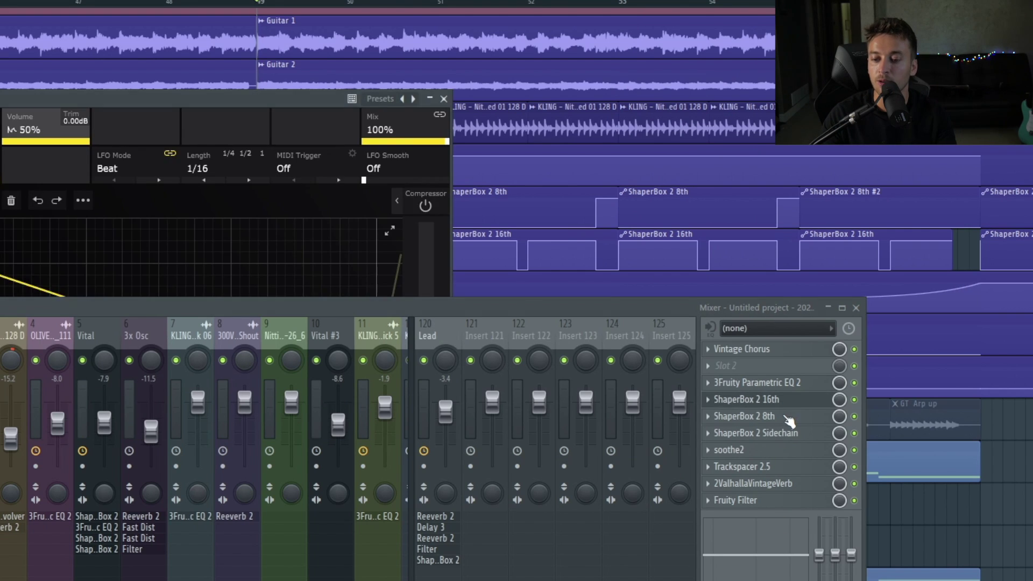
left_click(789, 418)
left_click(795, 434)
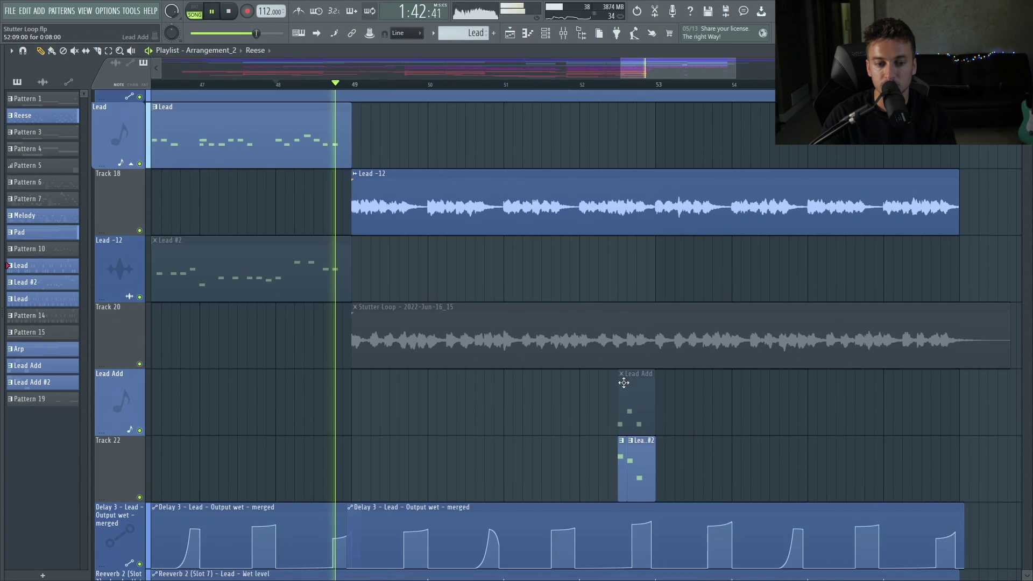
- Review the lead tracks and the guitars' ShaperBox automation around bar 49 during playback
scroll(623, 383, "up", 8)
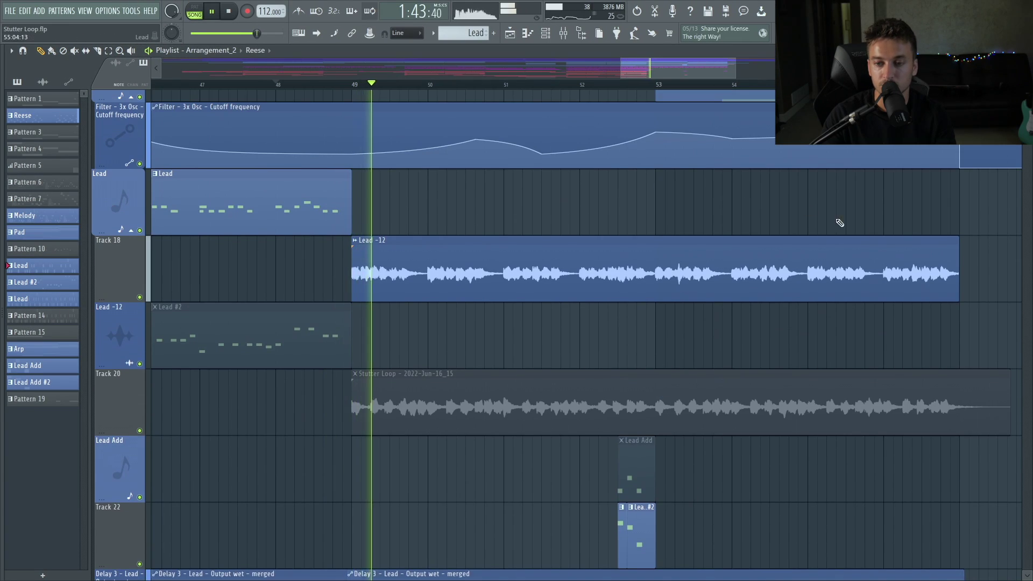
scroll(876, 264, "up", 1)
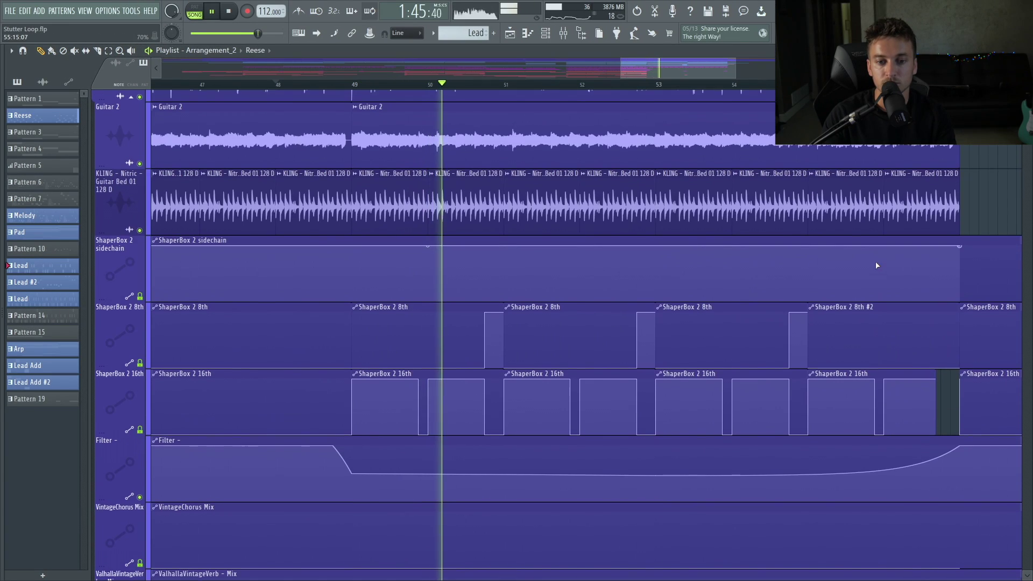